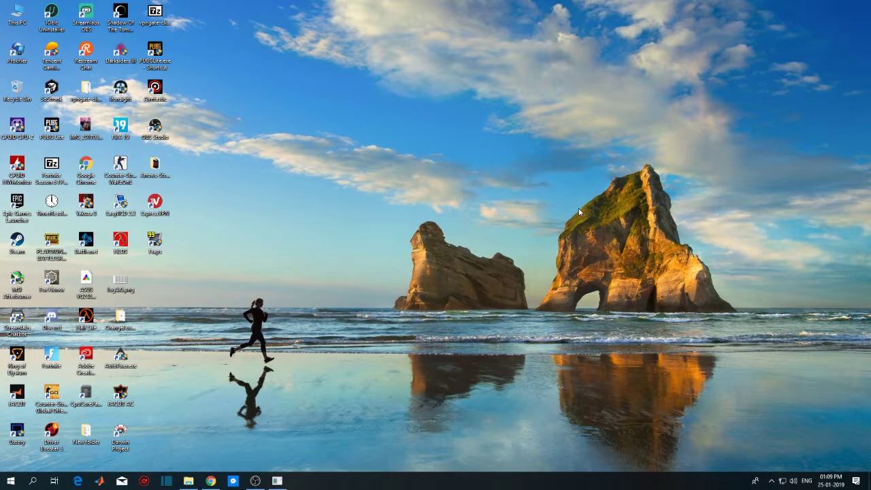
Restore Chrome and switch between the PUBG Lite site and the account-creation tab.
{"action": "left_click", "coordinate": [211, 480]}
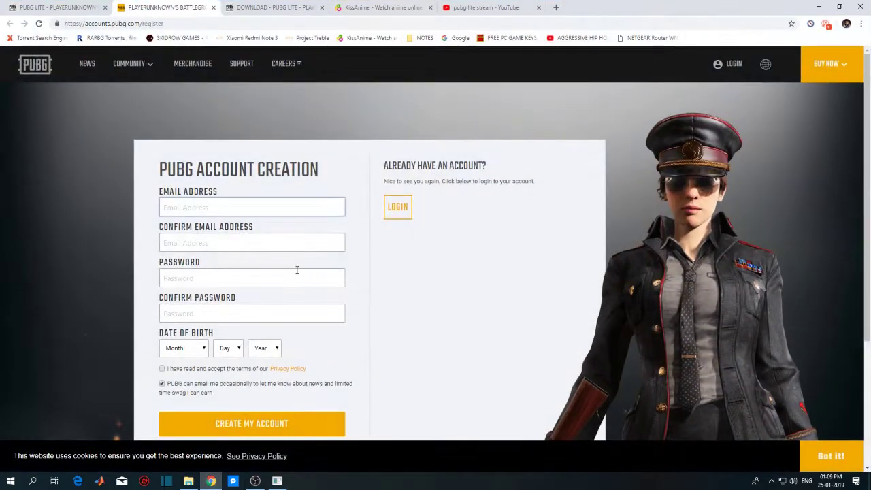
{"action": "left_click", "coordinate": [70, 7]}
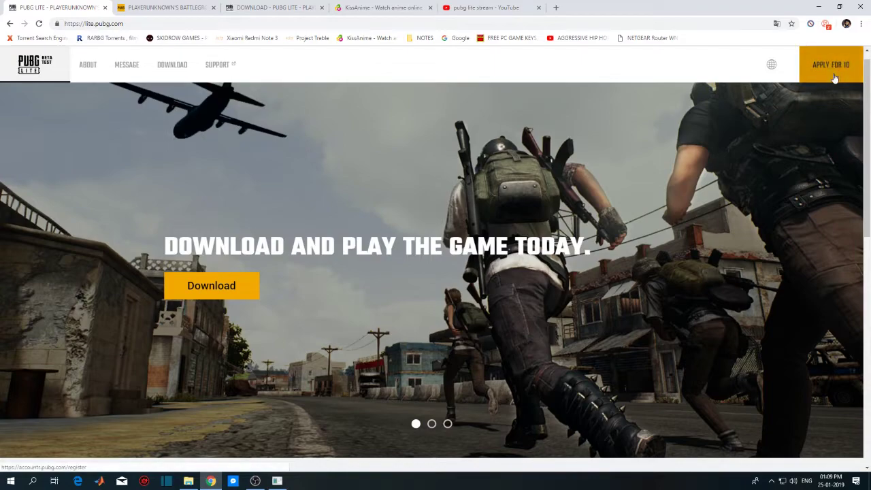
{"action": "left_click", "coordinate": [164, 8]}
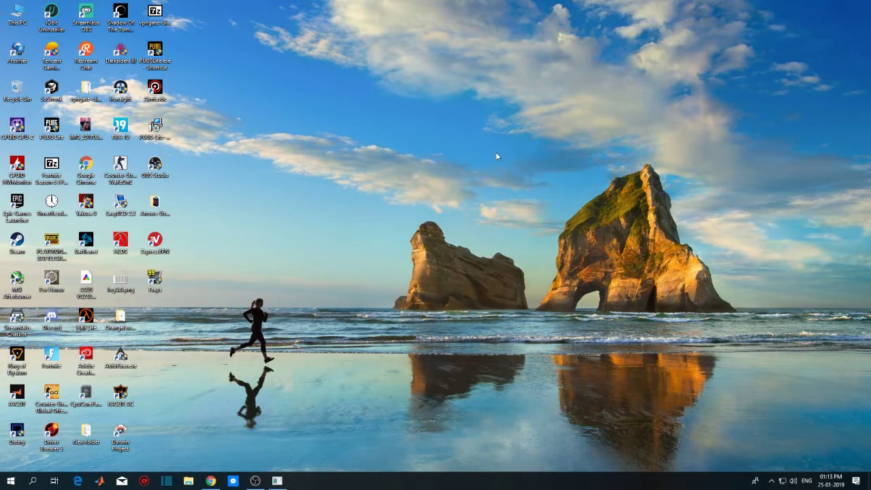
Cancel the pending PUBG Lite setup download in Chrome's download bar.
{"action": "left_click", "coordinate": [211, 480]}
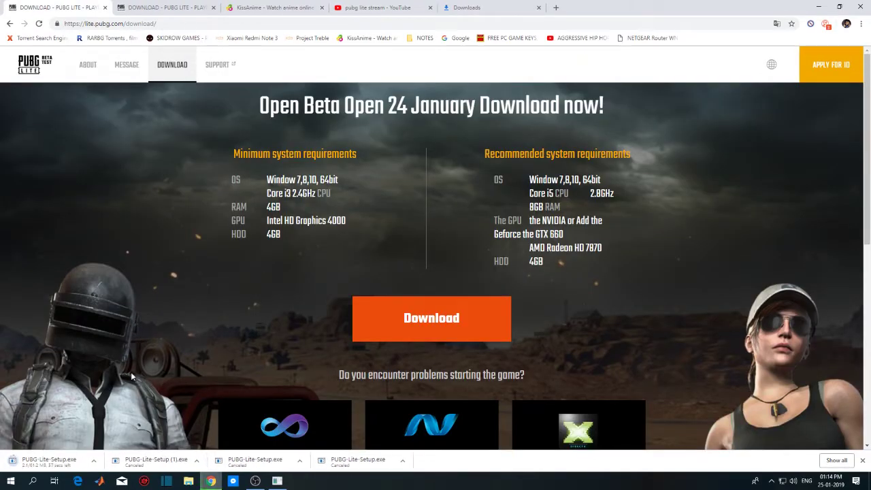
{"action": "left_click", "coordinate": [93, 460]}
{"action": "left_click", "coordinate": [102, 441]}
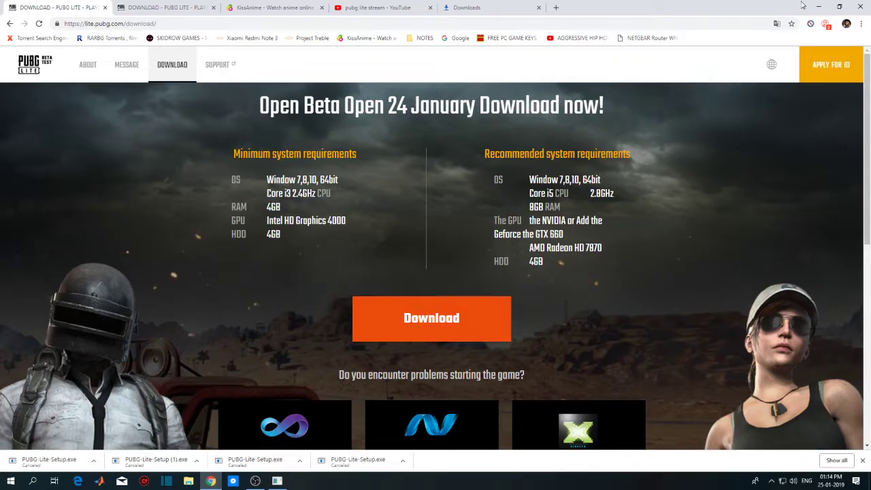
Minimise Chrome and refresh the desktop.
{"action": "left_click", "coordinate": [819, 7]}
{"action": "right_click", "coordinate": [546, 109]}
{"action": "left_click", "coordinate": [557, 146]}
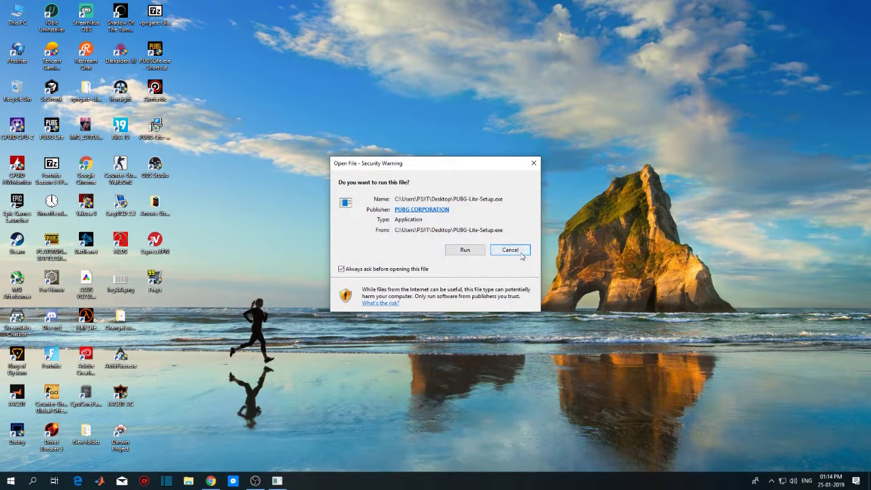
Cancel the security warning without running setup and refresh the desktop until the launcher login appears.
{"action": "left_click", "coordinate": [510, 250]}
{"action": "right_click", "coordinate": [346, 194]}
{"action": "left_click", "coordinate": [306, 191]}
{"action": "right_click", "coordinate": [306, 192]}
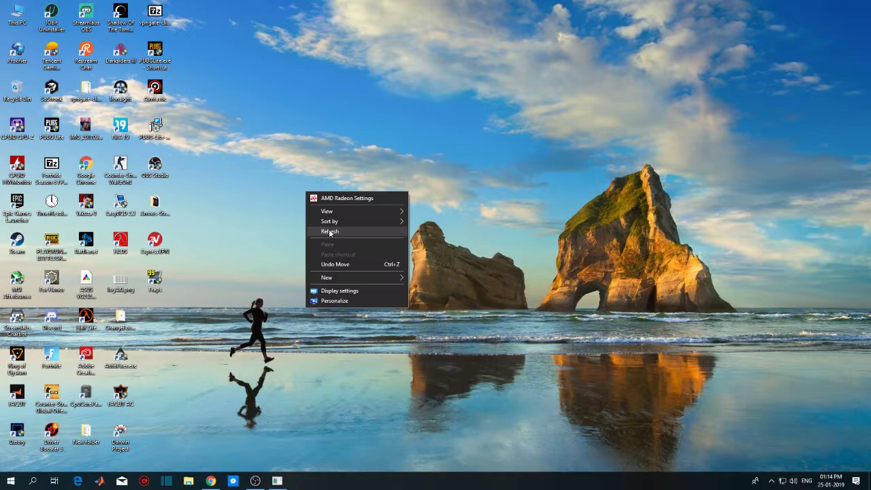
{"action": "right_click", "coordinate": [287, 195]}
{"action": "left_click", "coordinate": [310, 236]}
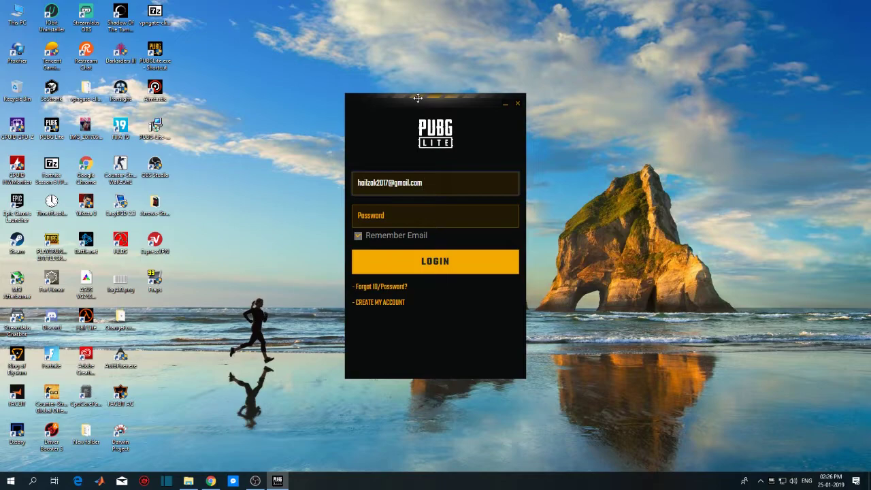
Enter the account password and retype it after each 'Can't find an account' error.
{"action": "key", "text": "Tab"}
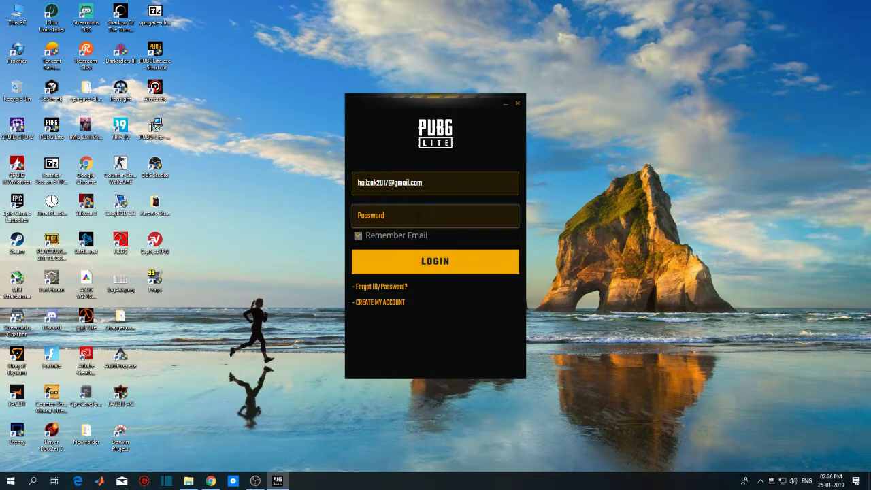
{"action": "type", "text": "*"}
{"action": "key", "text": "Return"}
{"action": "key", "text": "ctrl+a"}
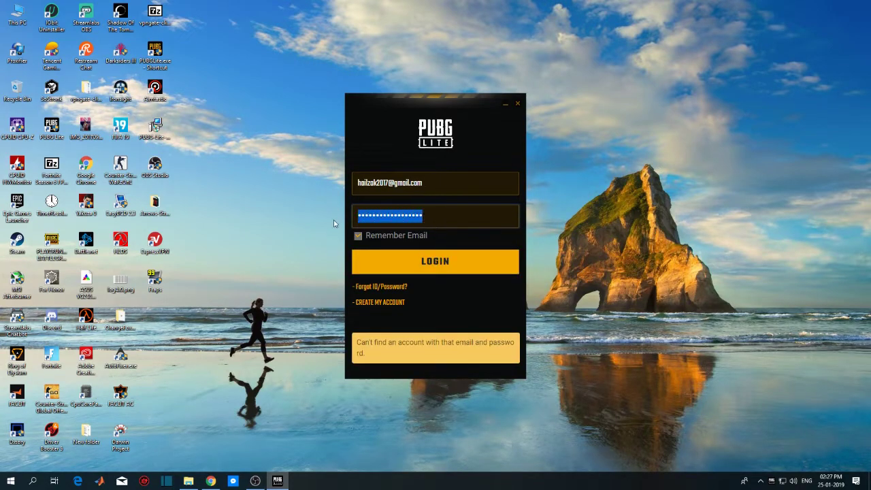
{"action": "type", "text": "***"}
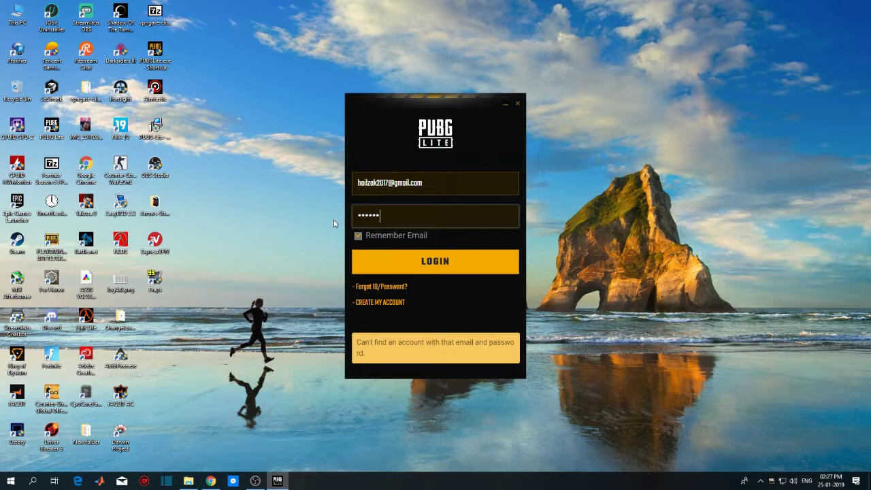
{"action": "key", "text": "Return"}
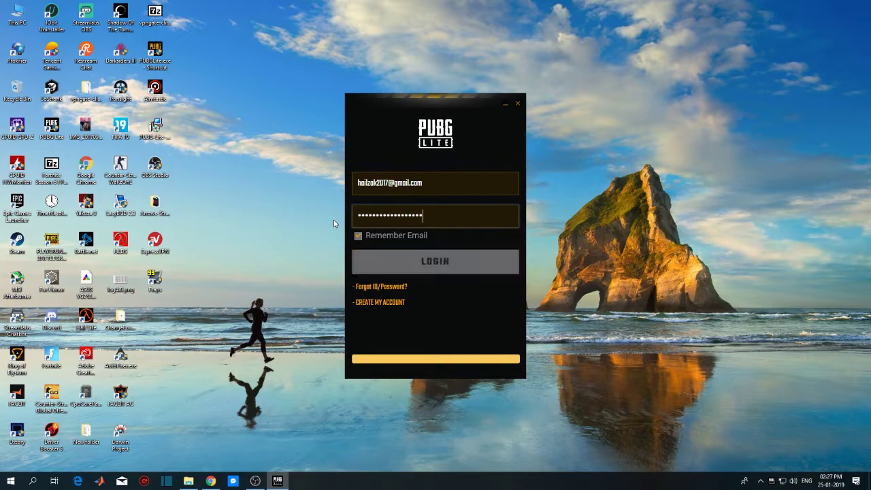
{"action": "key", "text": "ctrl+a"}
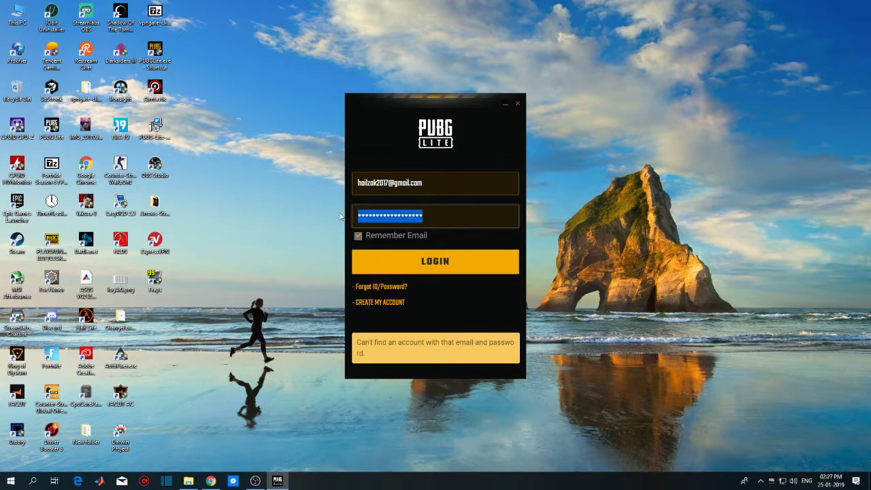
{"action": "type", "text": "***"}
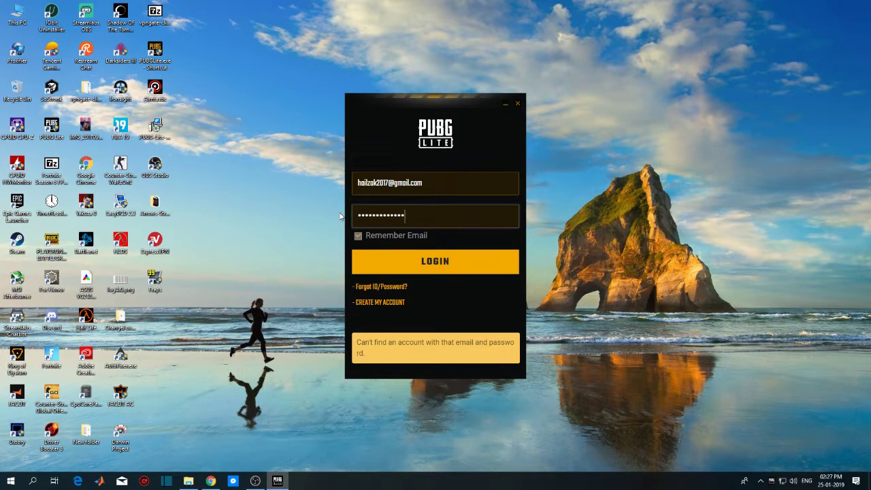
Submit the corrected login, move and close the black game window, and restore Chrome's proxy list.
{"action": "key", "text": "Return"}
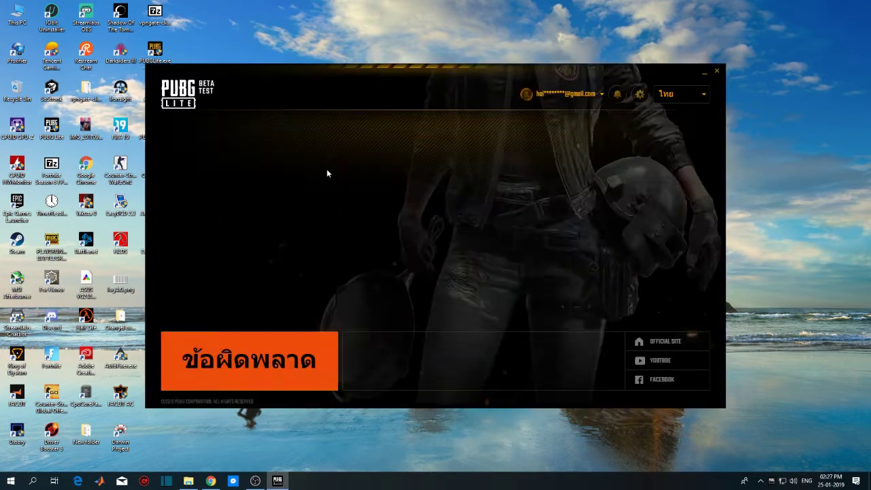
{"action": "left_click_drag", "start_coordinate": [405, 75], "coordinate": [486, 60]}
{"action": "right_click", "coordinate": [198, 92]}
{"action": "left_click", "coordinate": [212, 131]}
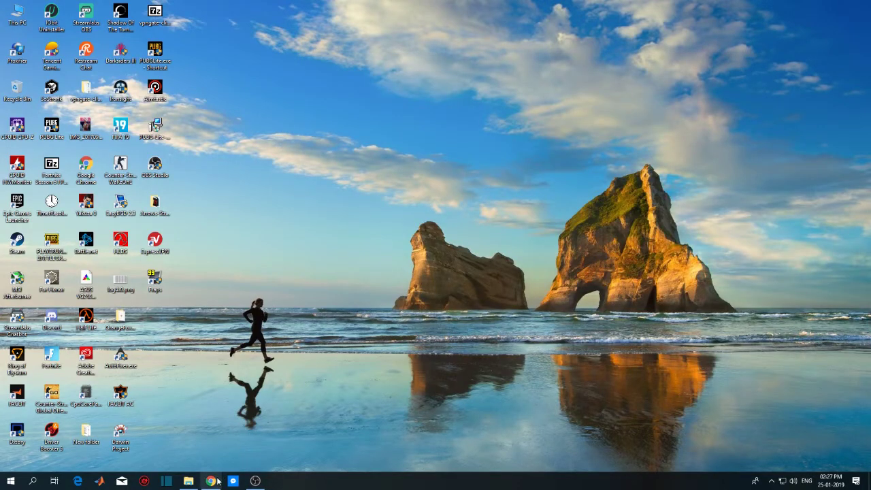
{"action": "left_click", "coordinate": [211, 480]}
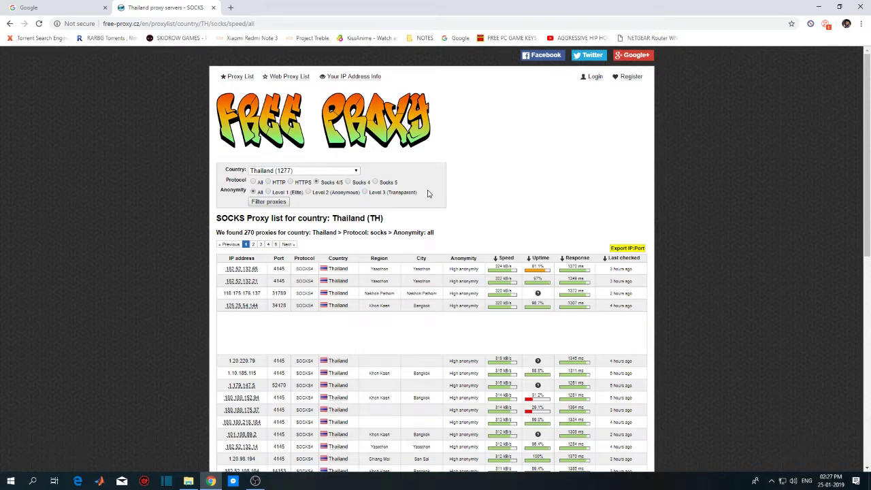
Scroll the Thailand SOCKS list and select IP 1.20.98.194 in the Chiang Mai row.
{"action": "scroll", "coordinate": [383, 315], "scroll_direction": "down", "scroll_amount": 3}
{"action": "scroll", "coordinate": [382, 315], "scroll_direction": "up", "scroll_amount": 2}
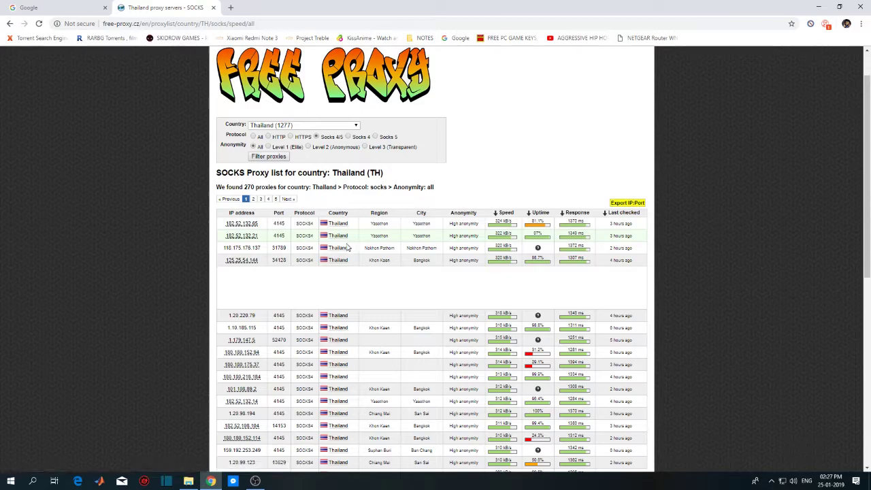
{"action": "scroll", "coordinate": [317, 275], "scroll_direction": "down", "scroll_amount": 1}
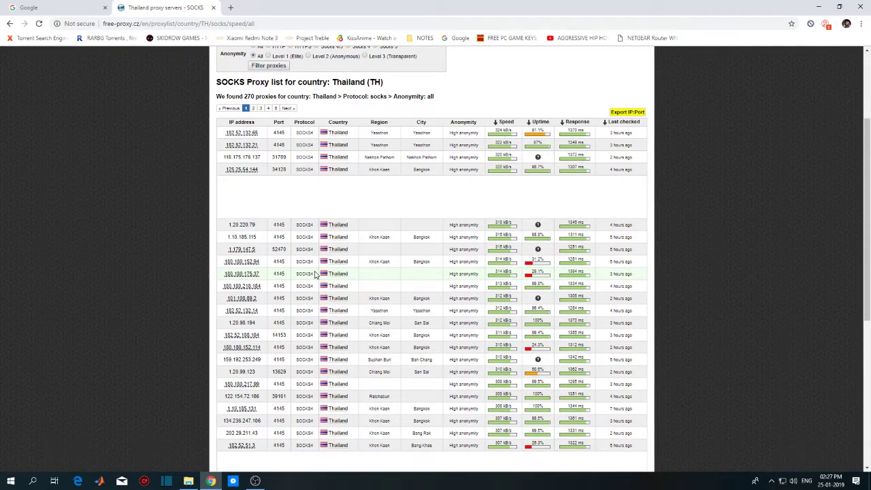
{"action": "left_click_drag", "start_coordinate": [257, 322], "coordinate": [229, 325]}
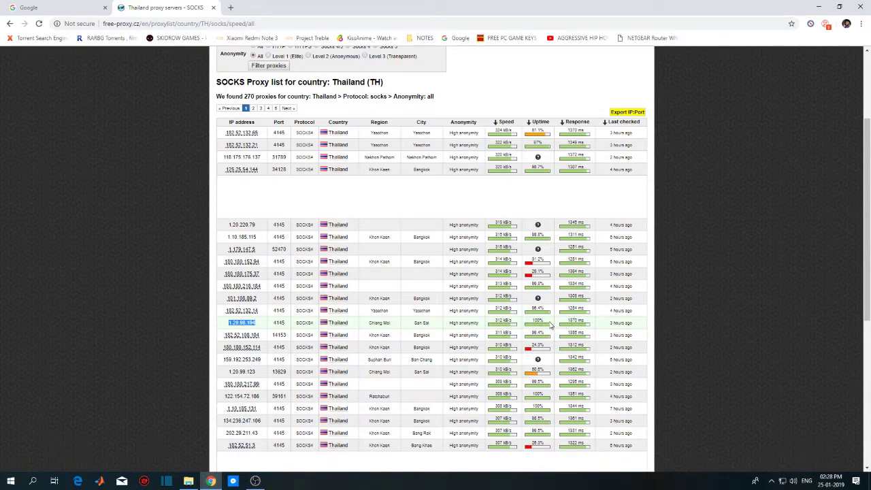
{"action": "left_click", "coordinate": [255, 323]}
{"action": "left_click_drag", "start_coordinate": [255, 324], "coordinate": [229, 324]}
{"action": "key", "text": "ctrl+c"}
Minimise Chrome, refresh the desktop and open Proxifier's main window from the tray.
{"action": "left_click", "coordinate": [818, 7]}
{"action": "right_click", "coordinate": [511, 136]}
{"action": "left_click", "coordinate": [527, 168]}
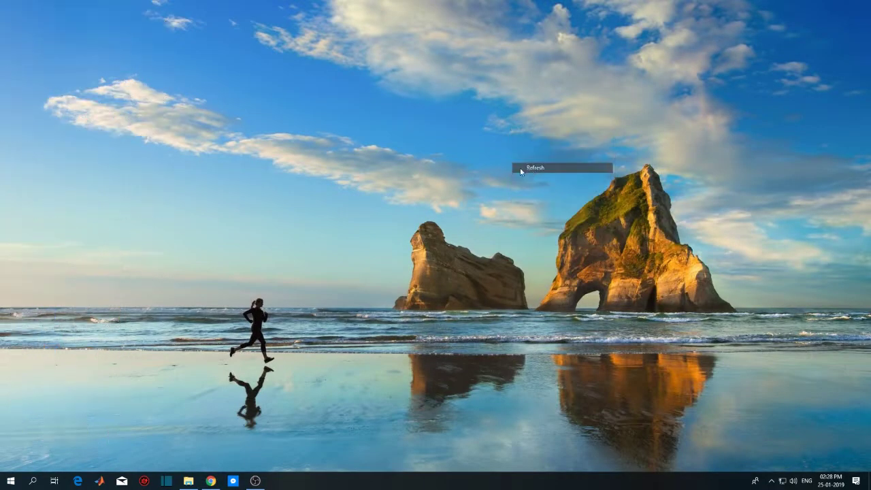
{"action": "right_click", "coordinate": [213, 163]}
{"action": "left_click", "coordinate": [239, 204]}
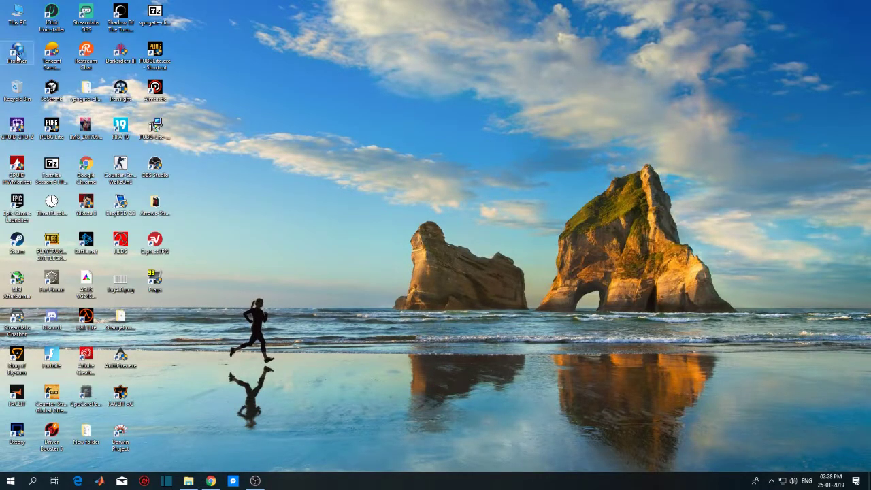
{"action": "left_click", "coordinate": [772, 482]}
{"action": "double_click", "coordinate": [762, 444]}
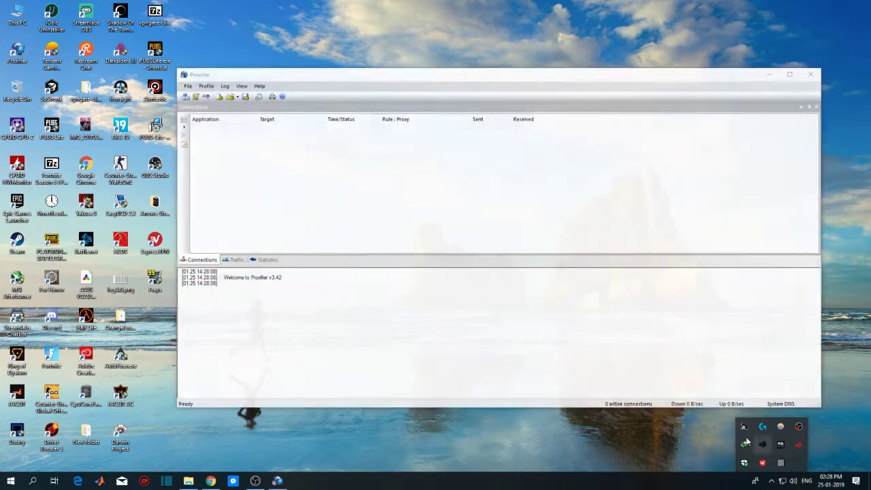
{"action": "left_click_drag", "start_coordinate": [279, 80], "coordinate": [317, 40]}
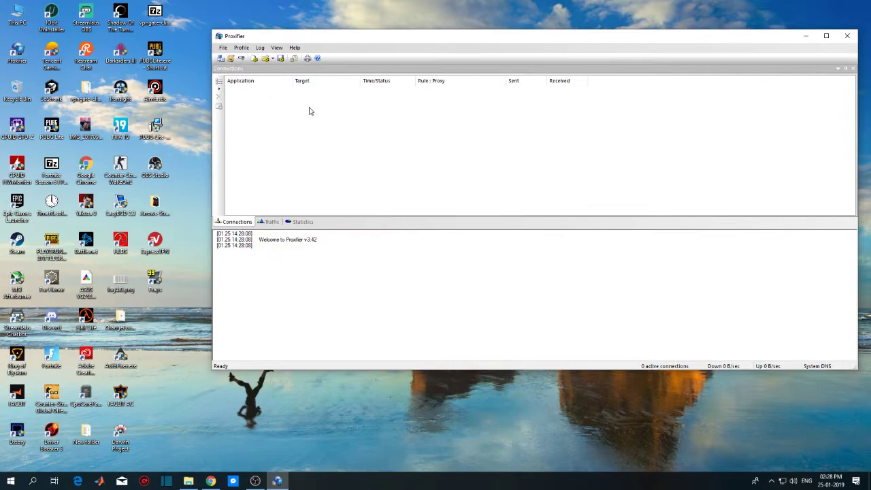
Add a new proxy server entry and paste 1.20.98.194 as its address.
{"action": "left_click", "coordinate": [221, 58]}
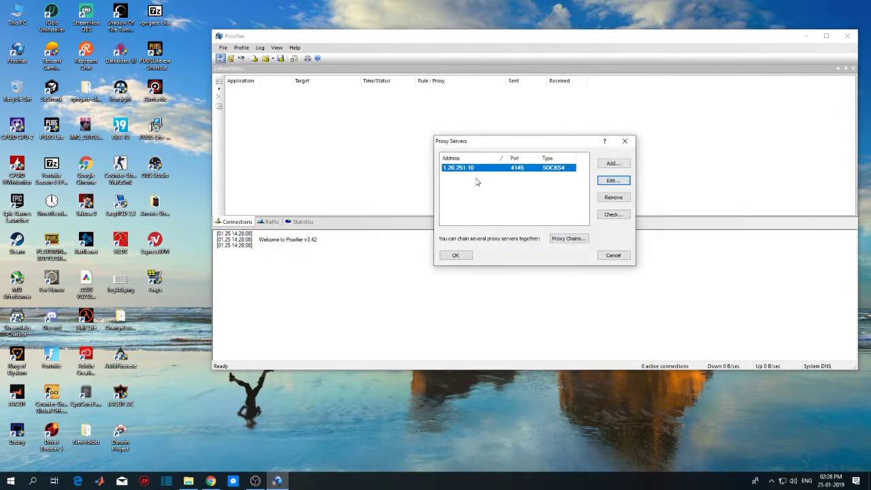
{"action": "left_click_drag", "start_coordinate": [493, 142], "coordinate": [478, 121]}
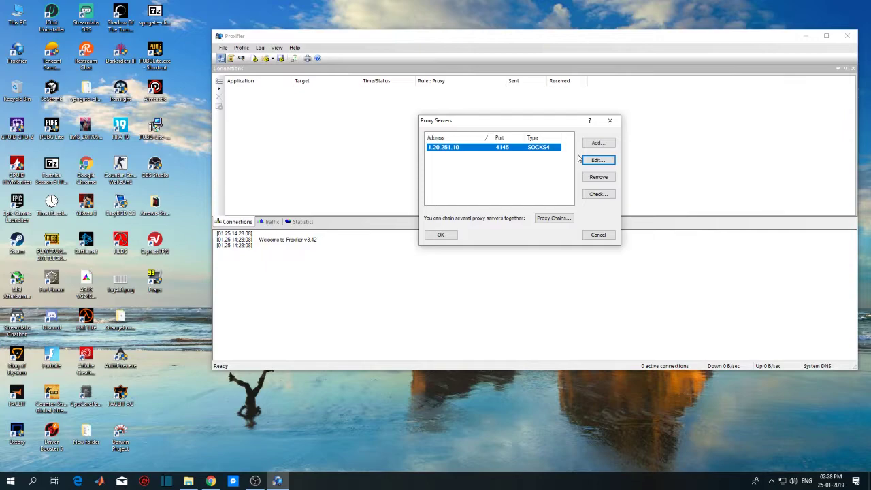
{"action": "left_click", "coordinate": [597, 143]}
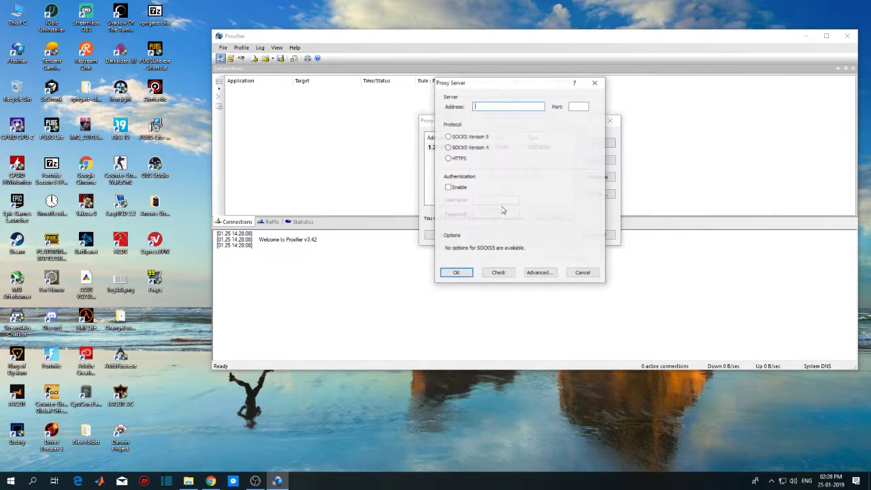
{"action": "left_click", "coordinate": [213, 481]}
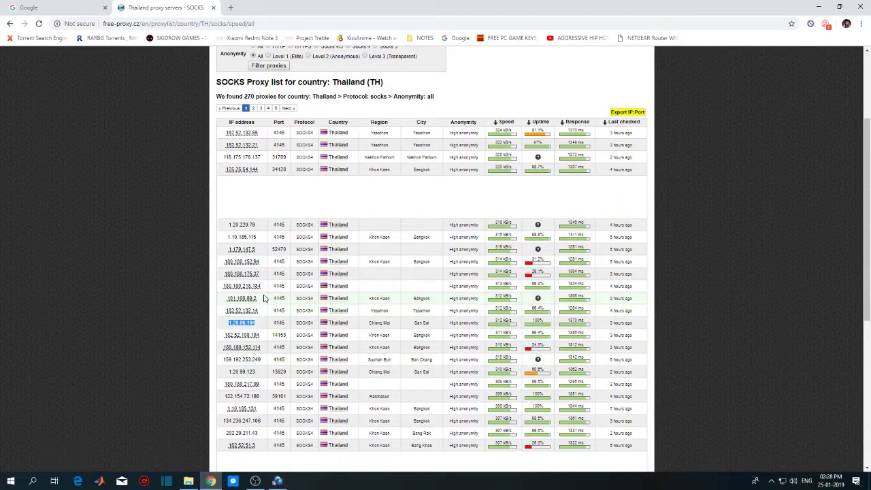
{"action": "left_click", "coordinate": [258, 325]}
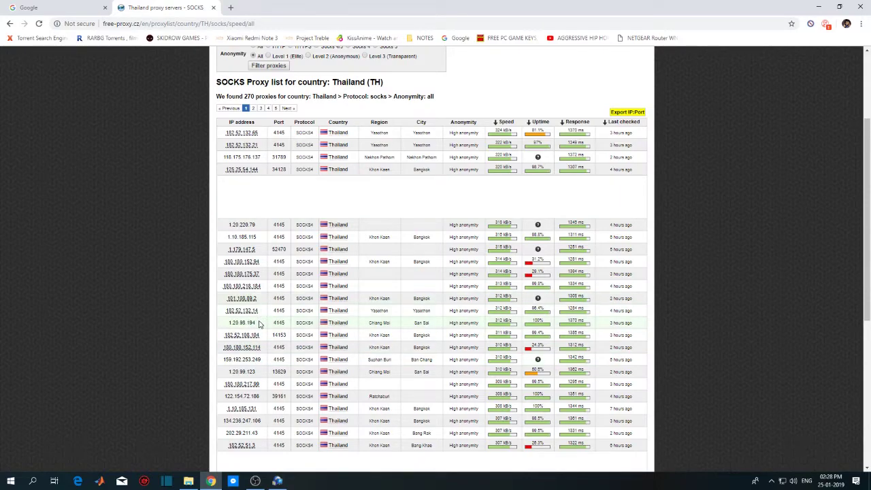
{"action": "left_click_drag", "start_coordinate": [259, 325], "coordinate": [228, 325]}
{"action": "left_click", "coordinate": [243, 324]}
{"action": "left_click", "coordinate": [277, 481]}
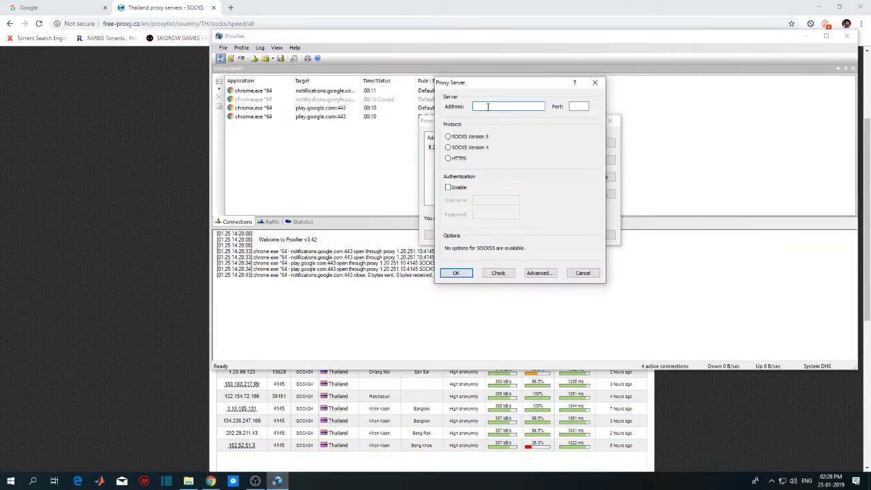
{"action": "key", "text": "ctrl+v"}
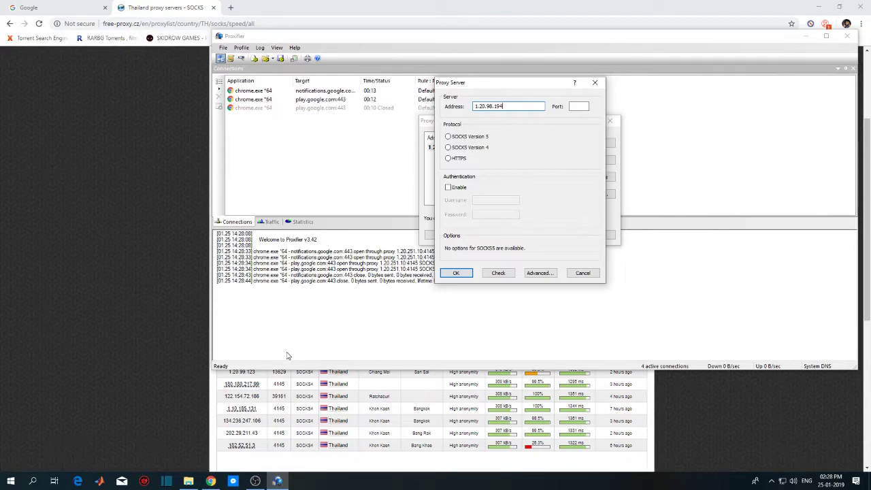
Copy port 4145 from the Thai proxy list and paste it into the Port field.
{"action": "left_click", "coordinate": [285, 373]}
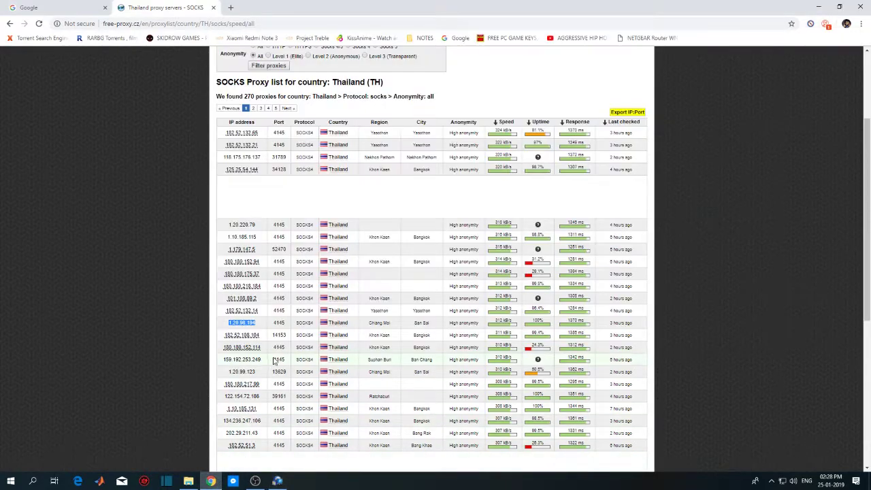
{"action": "left_click", "coordinate": [281, 323]}
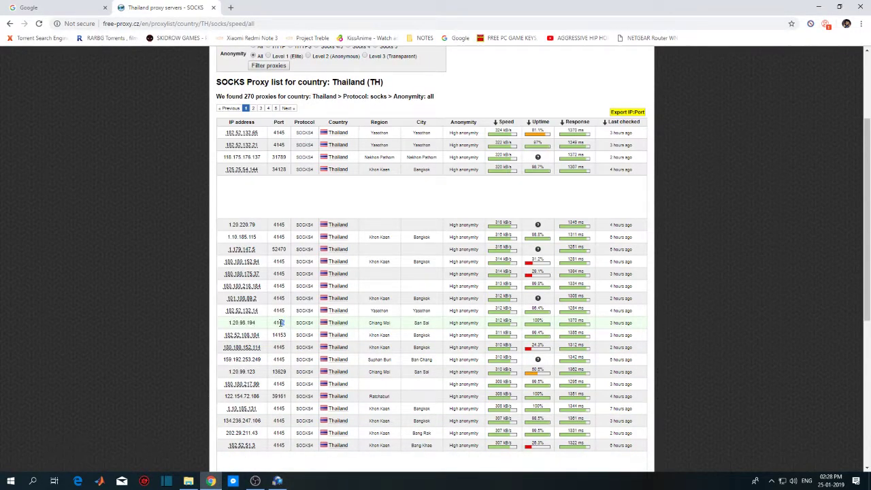
{"action": "left_click", "coordinate": [277, 481]}
{"action": "left_click", "coordinate": [577, 106]}
{"action": "type", "text": "4145"}
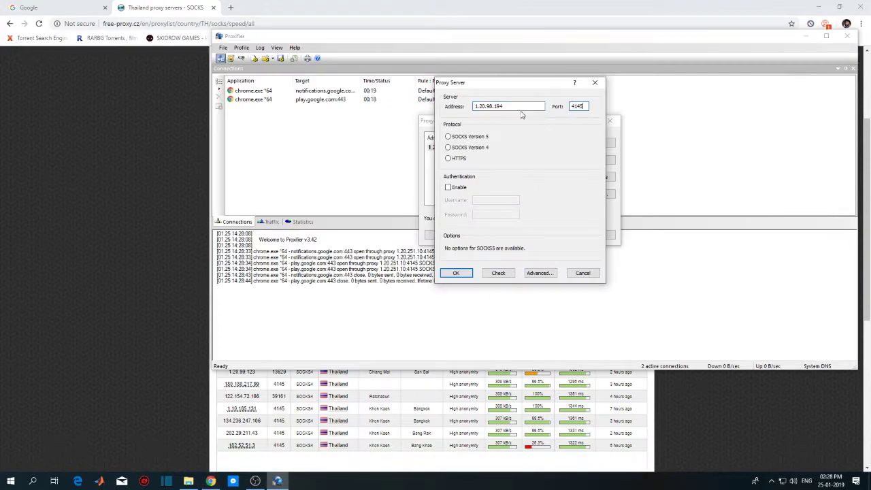
{"action": "left_click", "coordinate": [132, 290]}
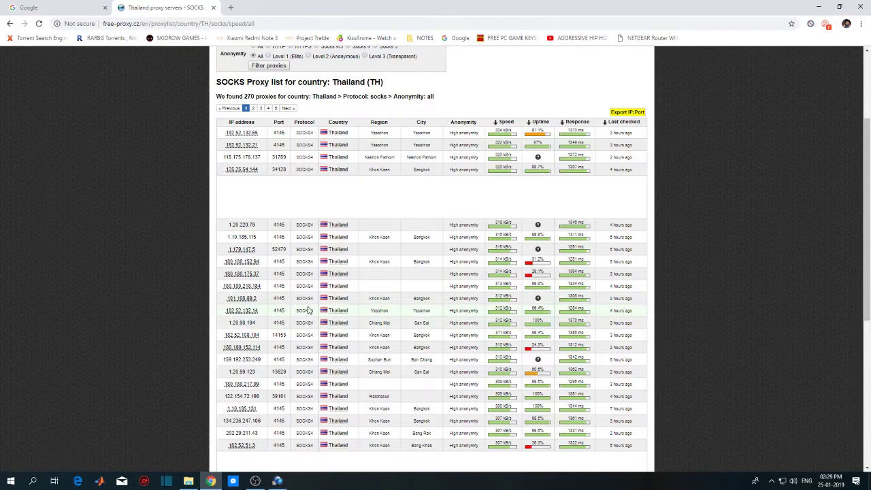
Choose SOCKS Version 4 with the SOCKS 4A extension for the new Thai proxy entry.
{"action": "left_click", "coordinate": [277, 481]}
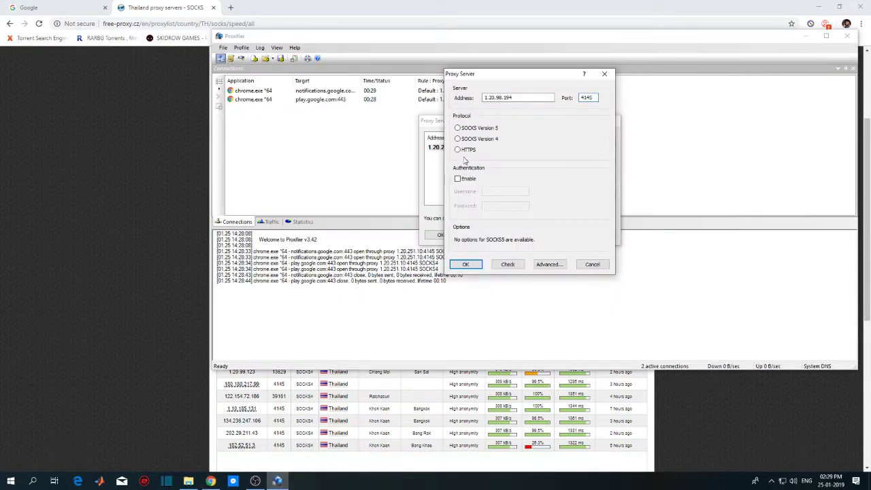
{"action": "left_click", "coordinate": [458, 139]}
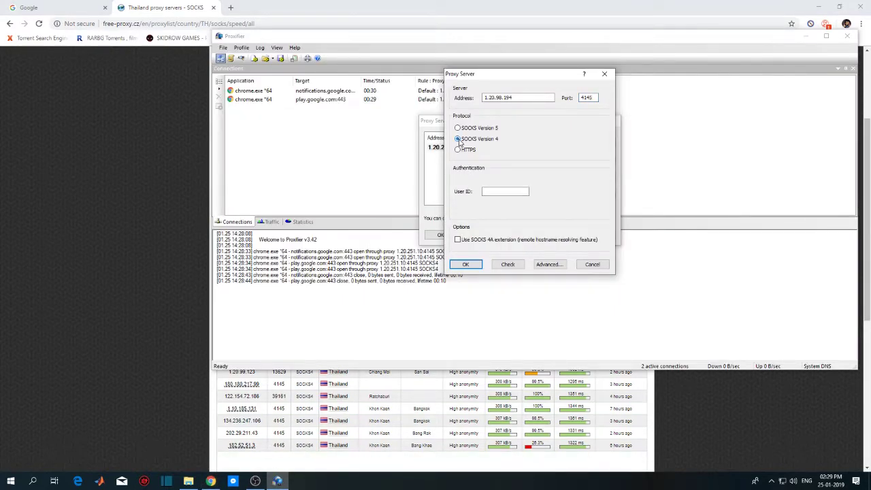
{"action": "left_click", "coordinate": [469, 243]}
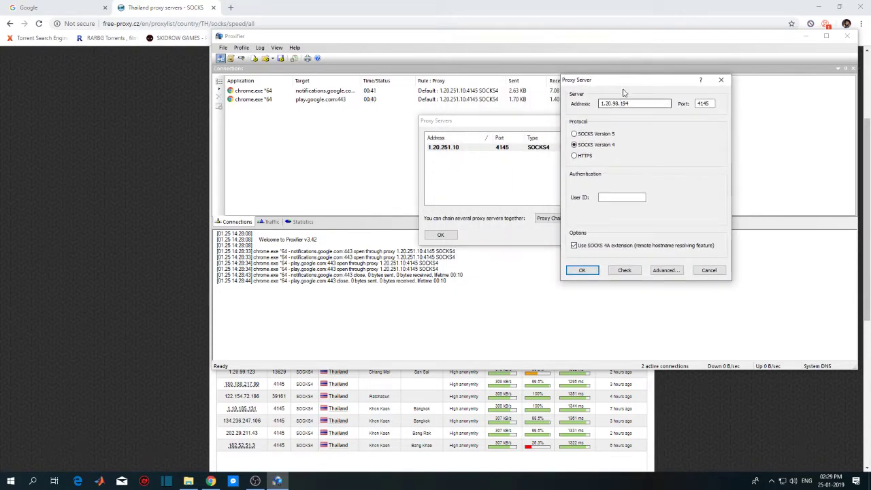
{"action": "left_click_drag", "start_coordinate": [601, 82], "coordinate": [253, 82]}
{"action": "left_click", "coordinate": [152, 296]}
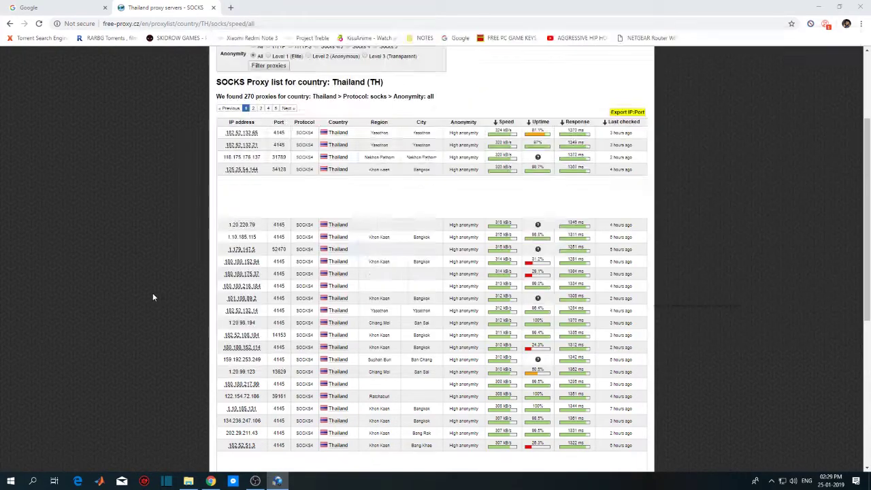
{"action": "left_click", "coordinate": [277, 481]}
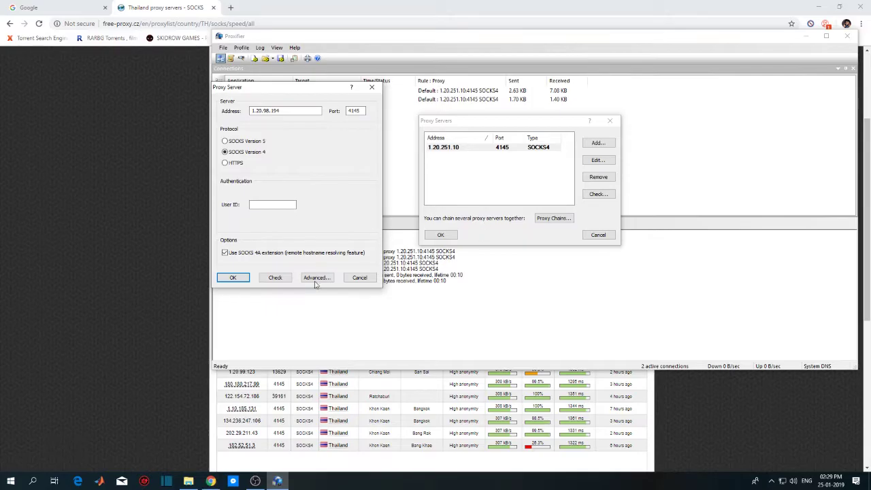
Close the proxy entry, show the desktop and refresh it to bring up the PUBG Lite launcher.
{"action": "left_click", "coordinate": [360, 276]}
{"action": "key", "text": "super+d"}
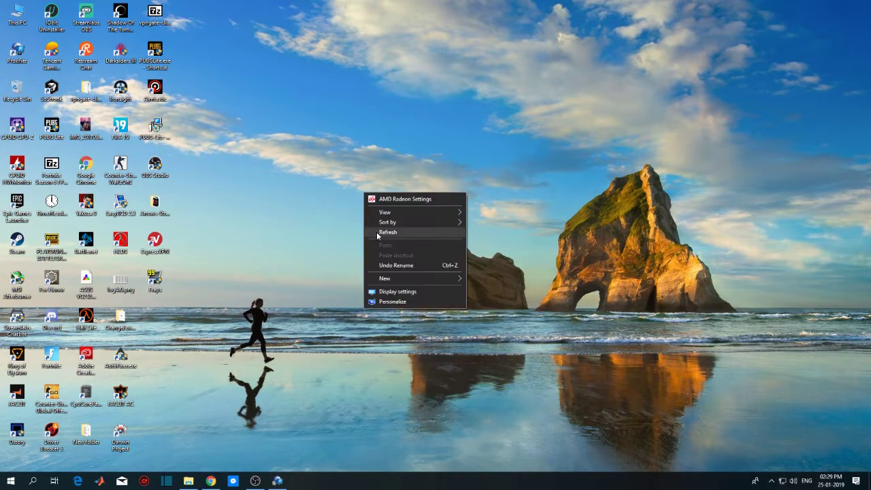
{"action": "left_click", "coordinate": [384, 232]}
{"action": "right_click", "coordinate": [346, 182]}
{"action": "left_click", "coordinate": [371, 221]}
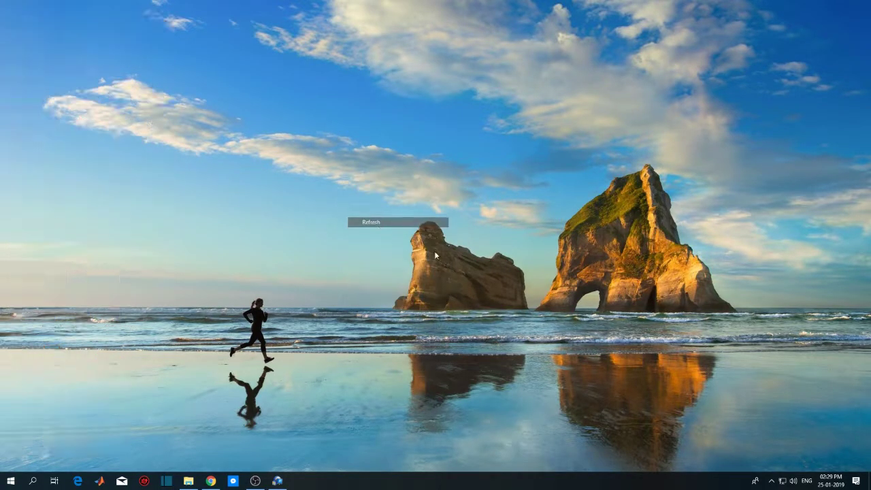
{"action": "left_click", "coordinate": [772, 481]}
{"action": "right_click", "coordinate": [781, 462]}
{"action": "right_click", "coordinate": [571, 310]}
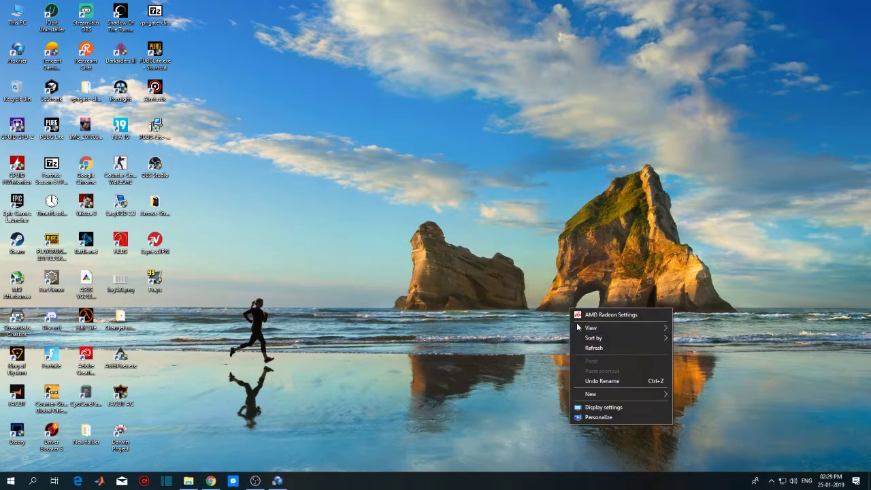
{"action": "left_click", "coordinate": [593, 347]}
{"action": "right_click", "coordinate": [556, 294]}
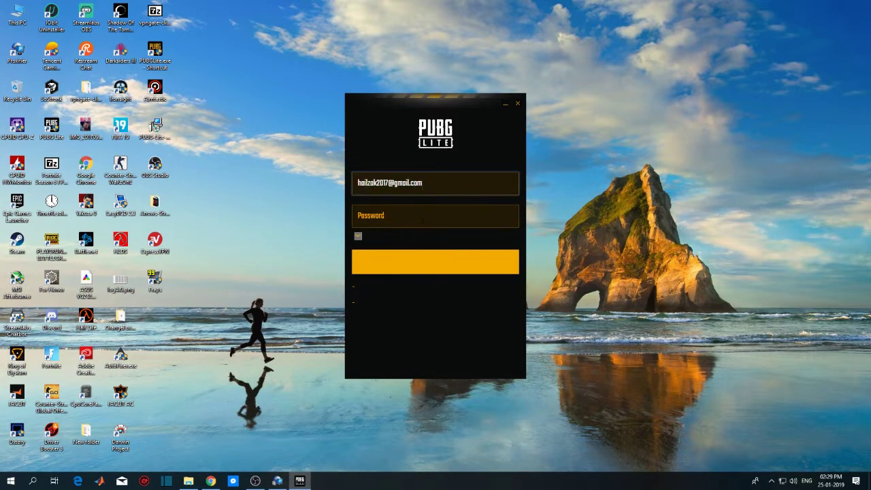
Enter the account password, then retype and resubmit it after the rejection.
{"action": "left_click", "coordinate": [435, 215]}
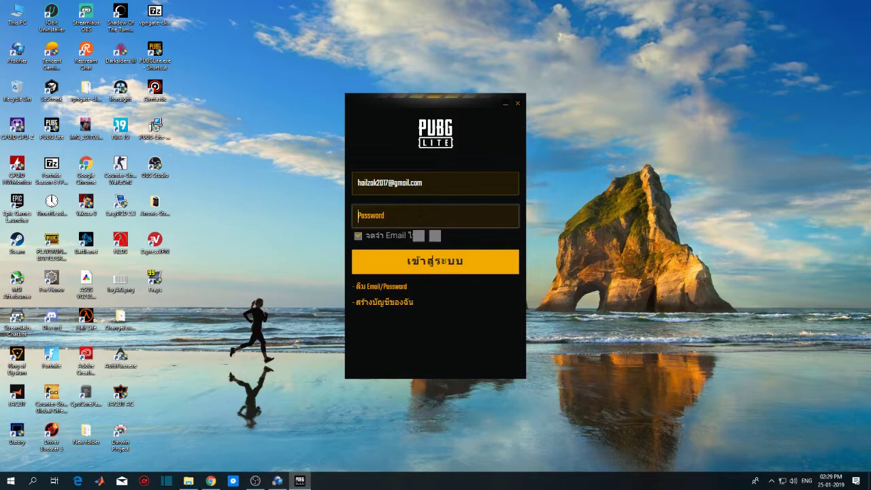
{"action": "type", "text": "••••••••••••"}
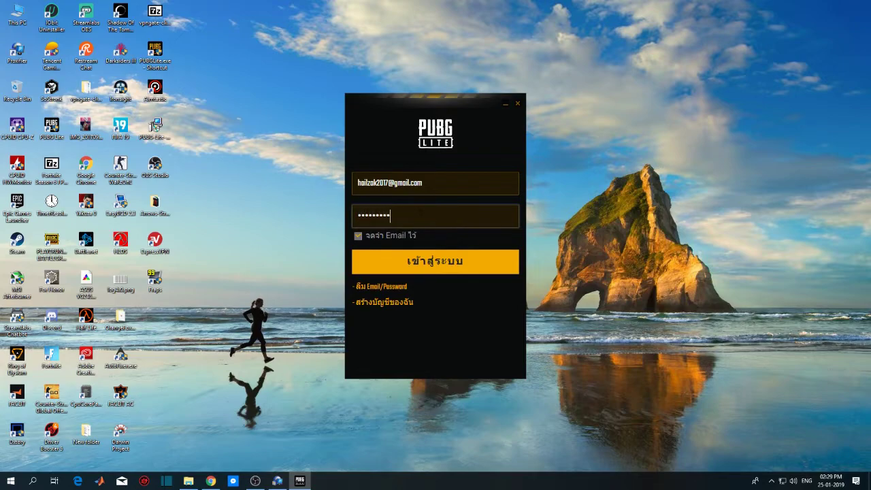
{"action": "type", "text": "••••••"}
{"action": "key", "text": "Return"}
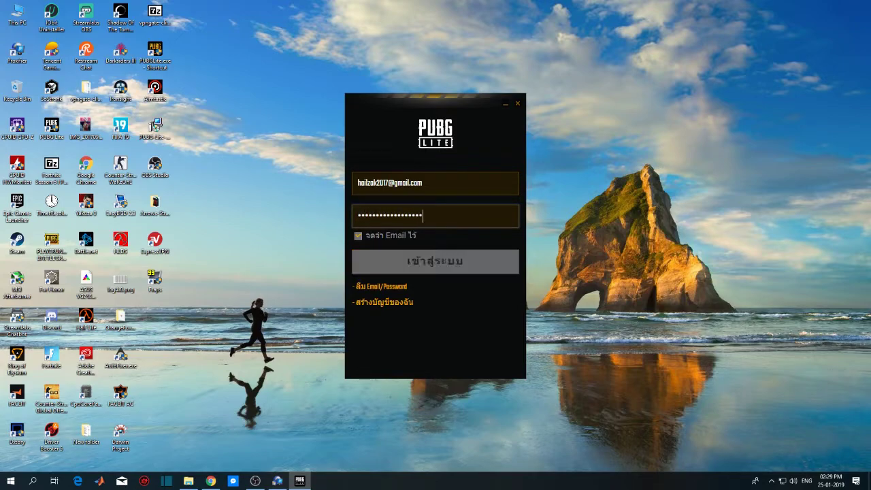
{"action": "left_click_drag", "start_coordinate": [423, 215], "coordinate": [319, 205]}
{"action": "type", "text": "••••"}
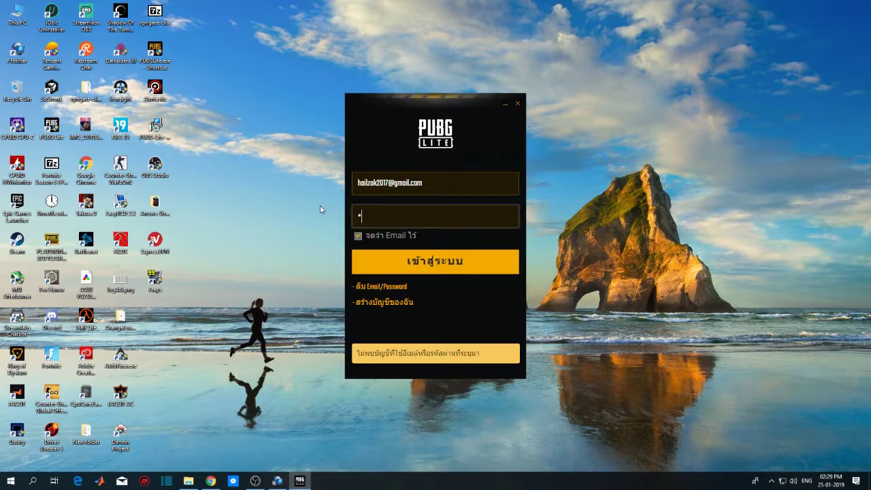
{"action": "type", "text": "•••••••••••••••"}
{"action": "key", "text": "Return"}
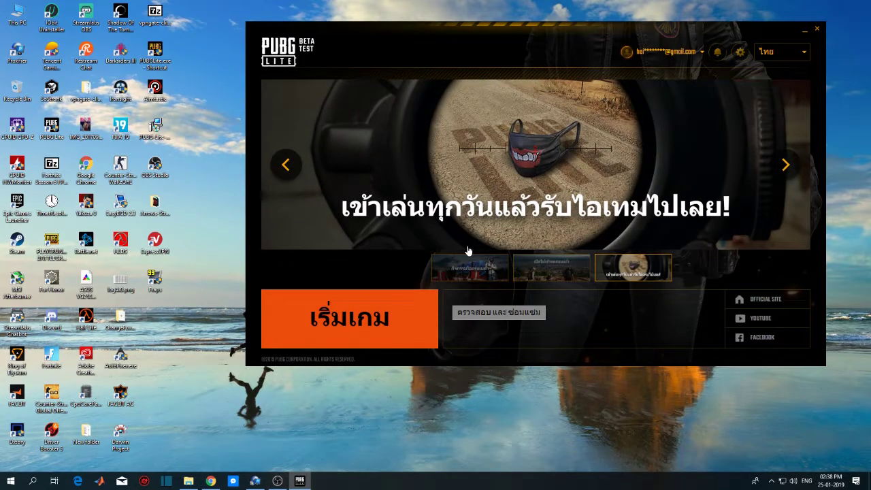
Turn off automatic time zone and pick (UTC+07:00) Bangkok, Hanoi, Jakarta in Date & time settings.
{"action": "right_click", "coordinate": [829, 484]}
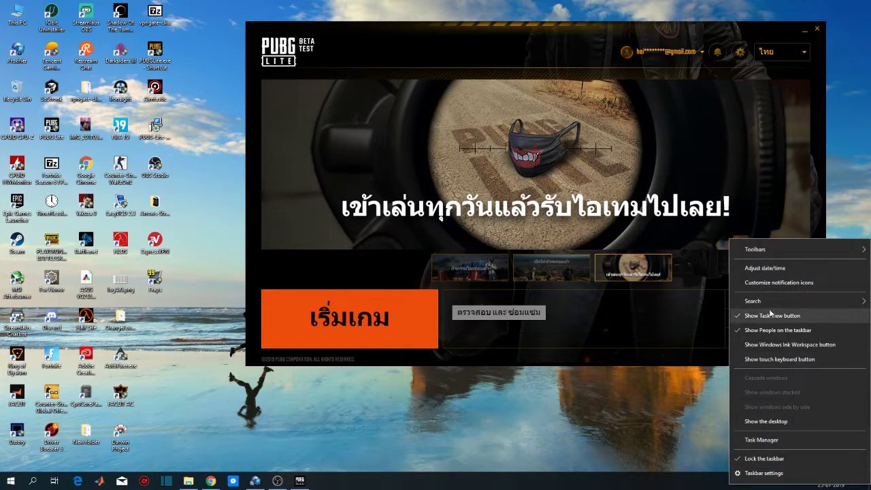
{"action": "left_click", "coordinate": [765, 268]}
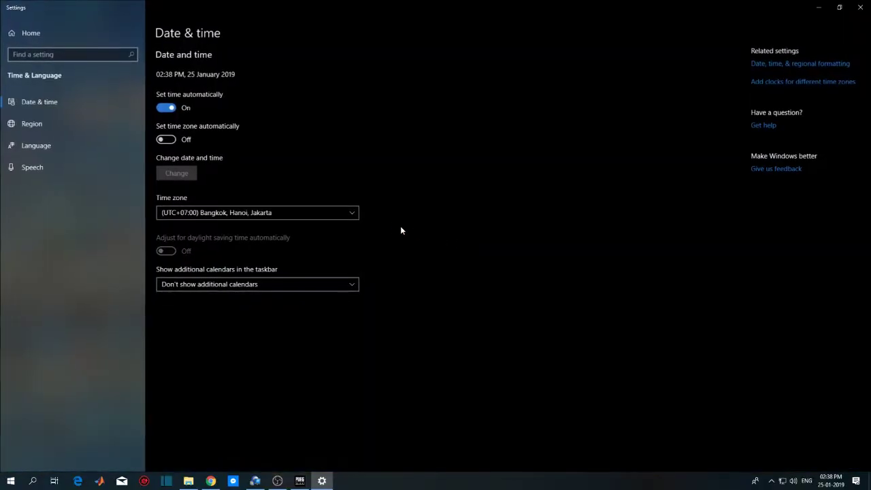
{"action": "left_click", "coordinate": [166, 140]}
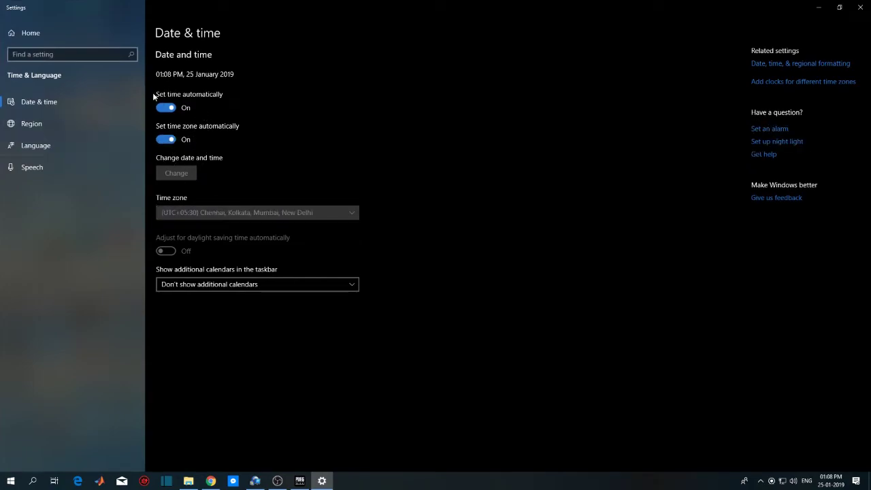
{"action": "left_click", "coordinate": [169, 142]}
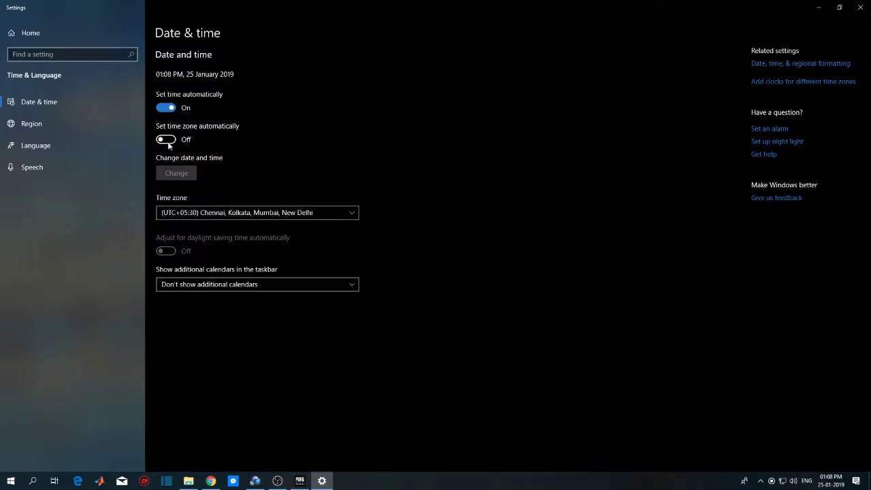
{"action": "left_click", "coordinate": [204, 217]}
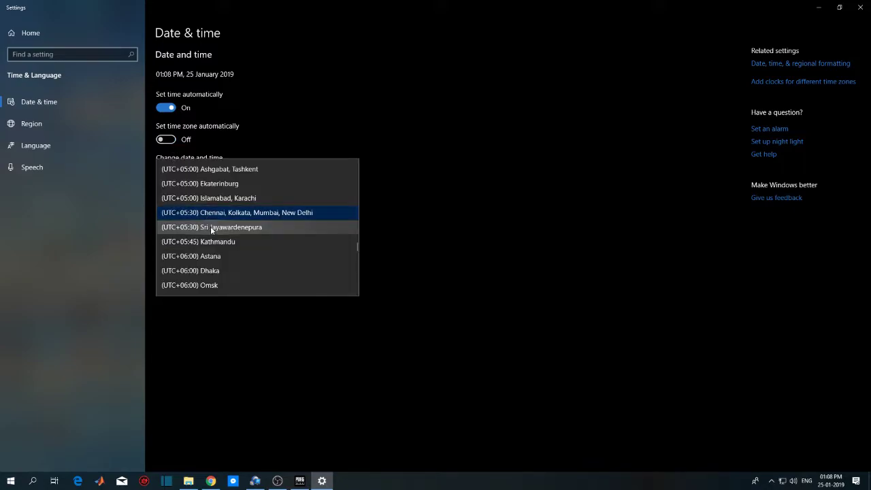
{"action": "scroll", "coordinate": [210, 226], "scroll_direction": "down", "scroll_amount": 3}
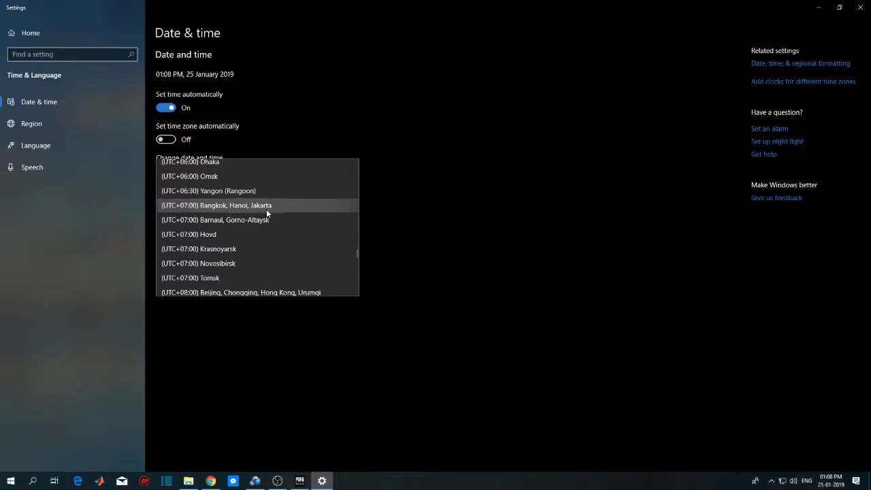
{"action": "left_click", "coordinate": [213, 207]}
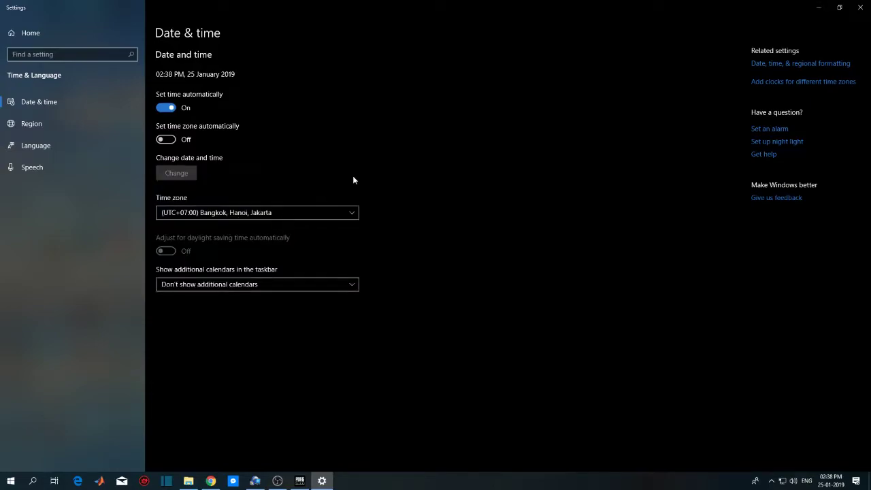
Close the Date & time Settings window to return to the PUBG Lite launcher.
{"action": "left_click", "coordinate": [860, 7]}
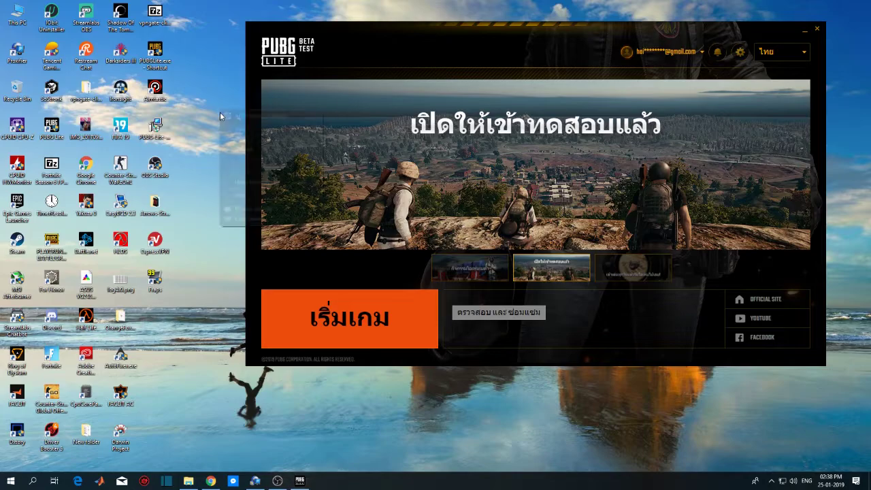